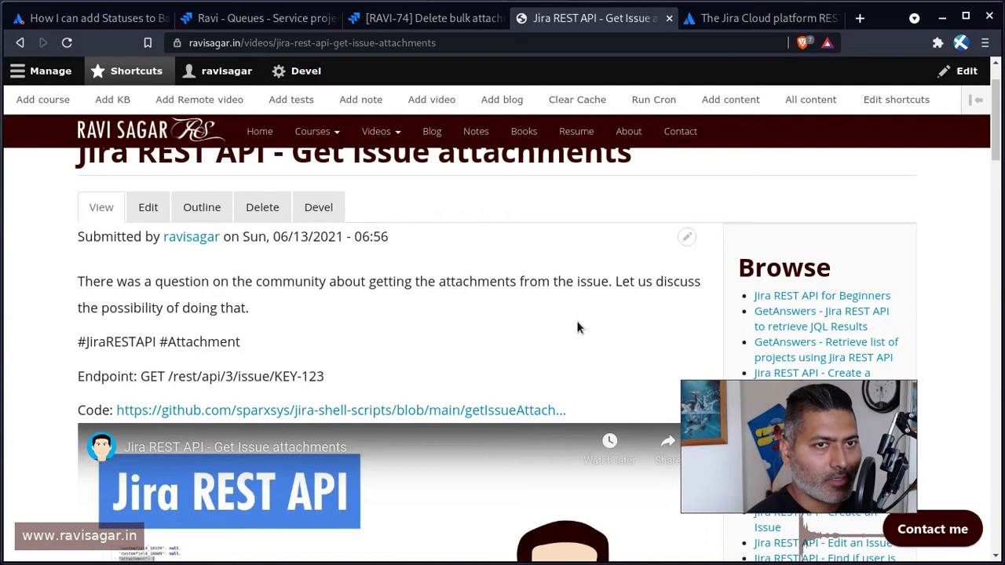
# - Highlight the GET /rest/api/3/issue/KEY-123 endpoint in the blog post, then switch to the Jira Cloud platform docs
pyautogui.scroll(1, 491, 358)
pyautogui.scroll(-3, 491, 358)
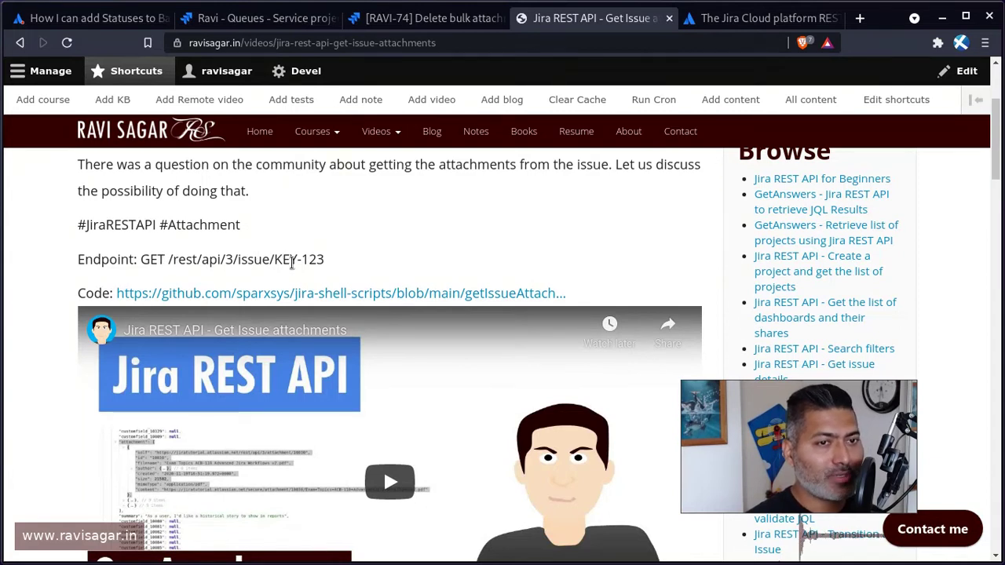
pyautogui.moveTo(349, 271); pyautogui.dragTo(139, 253)
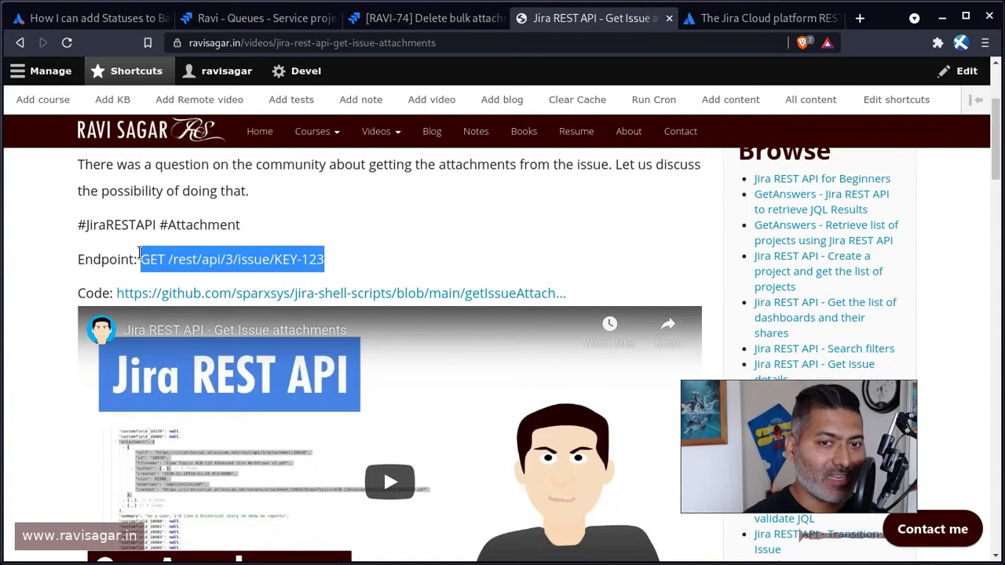
pyautogui.click(762, 18)
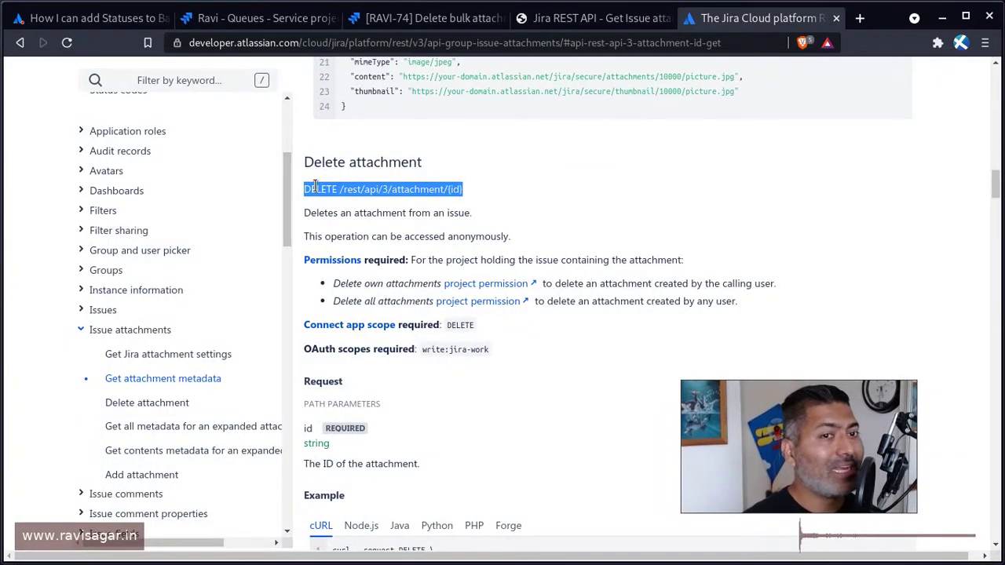
# - Highlight {id} in DELETE /rest/api/3/attachment/{id} and load the /rest/api/3/issue/sd-26 JSON in a new tab
pyautogui.click(434, 190)
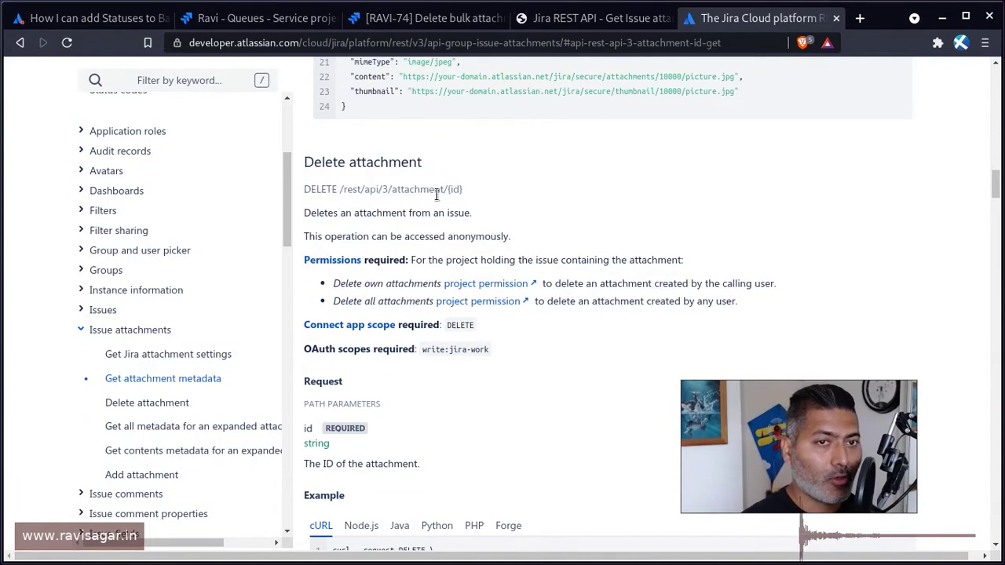
pyautogui.moveTo(447, 189); pyautogui.dragTo(470, 196)
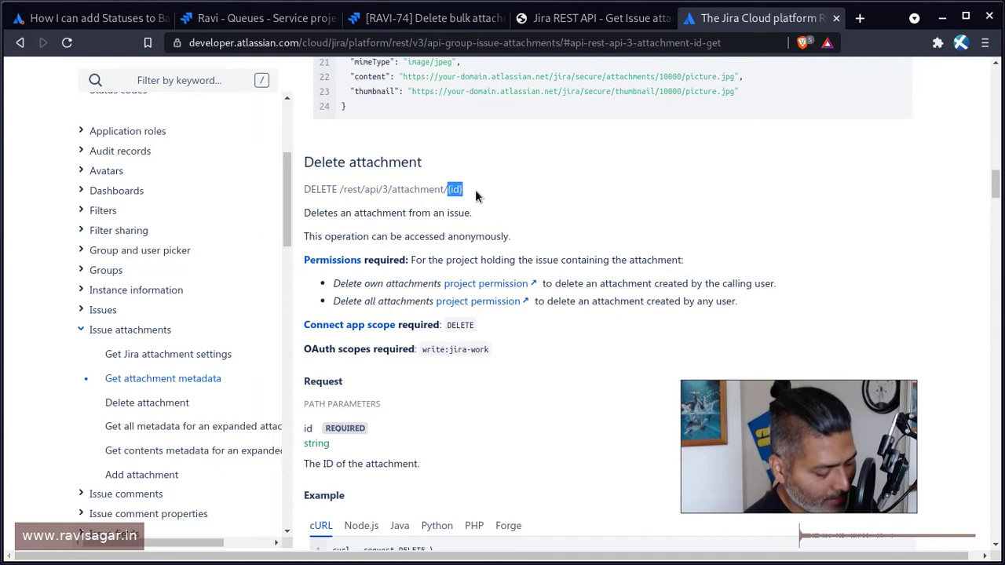
pyautogui.hotkey('ctrl', 't')
pyautogui.write('jiratutorial.atlassian.net')
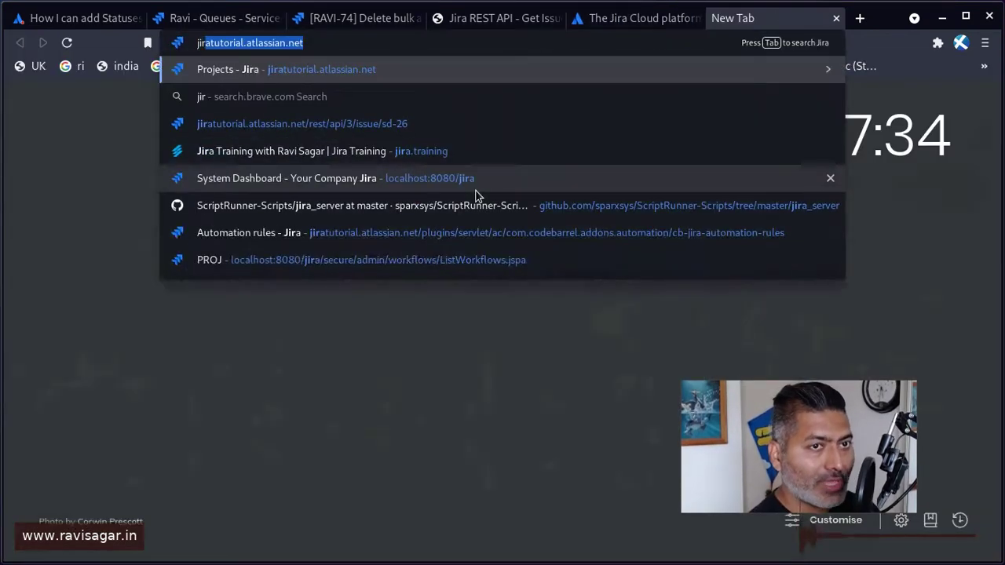
pyautogui.press('Down')
pyautogui.press('Down')
pyautogui.press('Return')
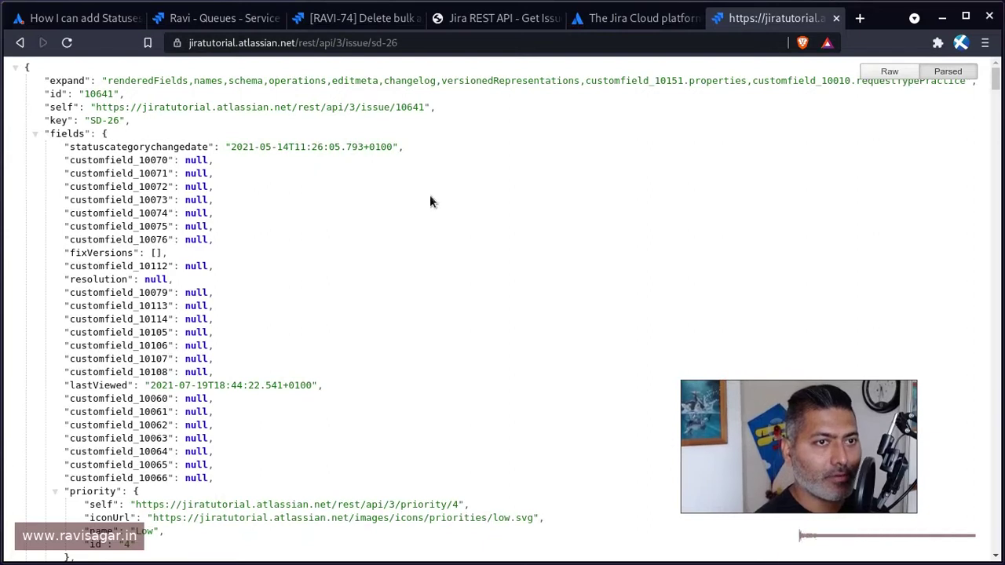
pyautogui.hotkey('ctrl', 'shift', 'Tab')
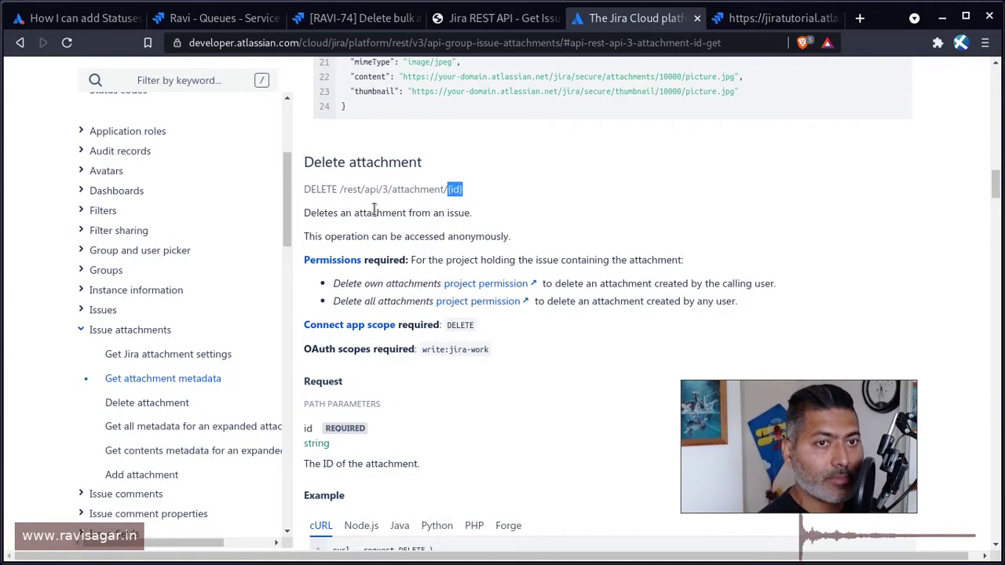
pyautogui.hotkey('ctrl', 'Tab')
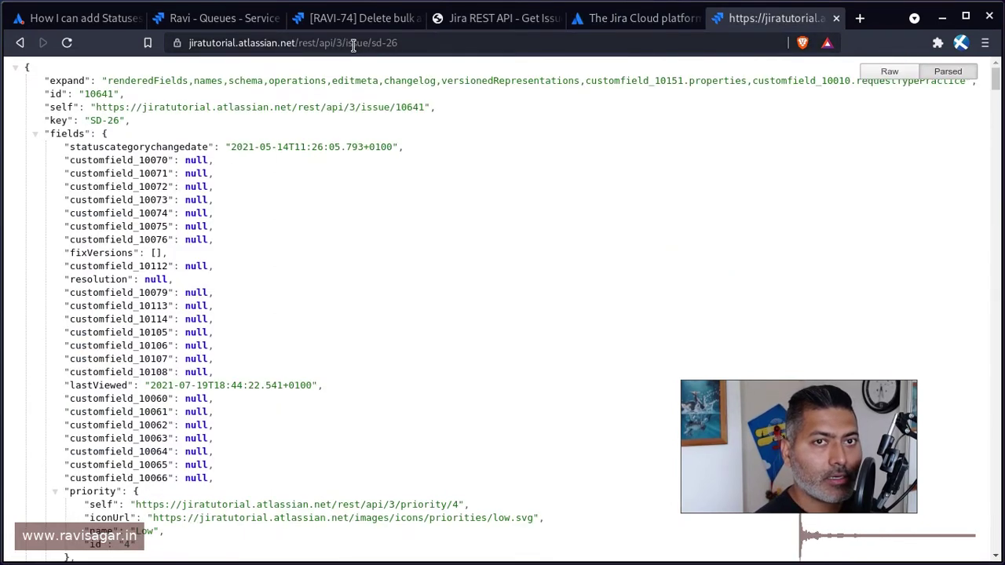
# - Revisit the GET issue endpoint in the ravisagar.in blog post
pyautogui.click(501, 22)
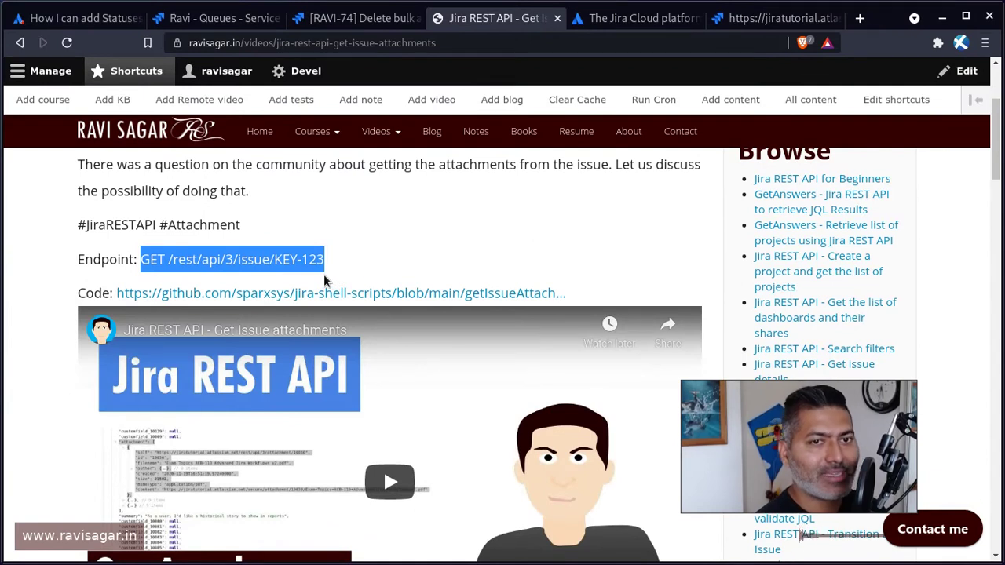
pyautogui.scroll(-1, 452, 265)
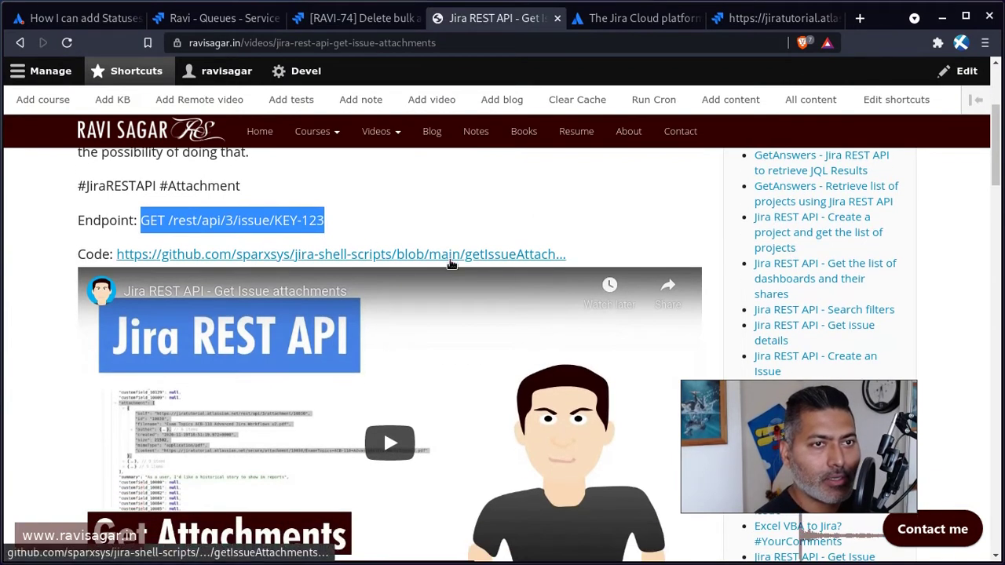
pyautogui.scroll(3, 451, 265)
# - Scroll through the Issue attachments endpoints, including Delete attachment, back up to the page top
pyautogui.click(632, 18)
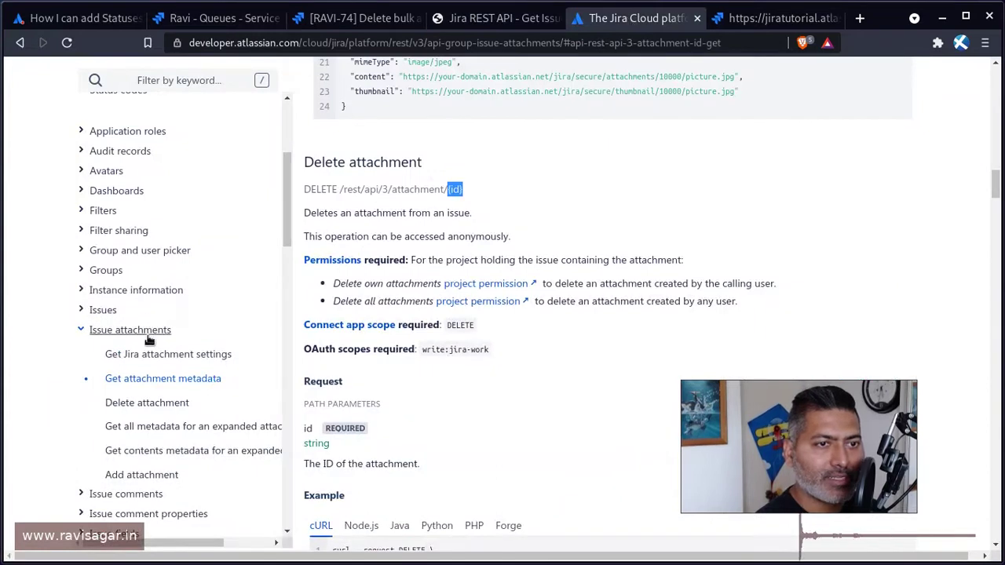
pyautogui.scroll(-1, 145, 390)
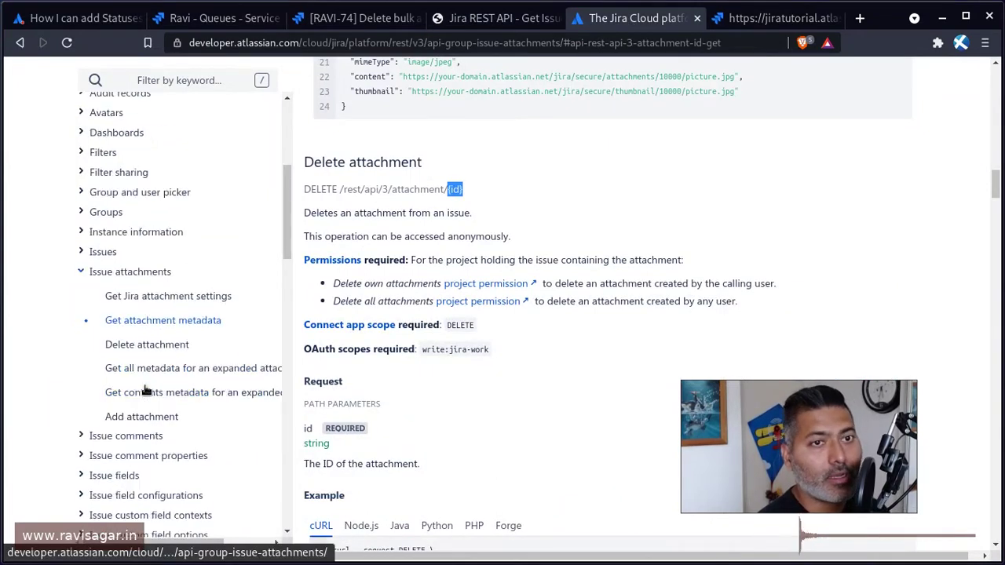
pyautogui.scroll(-2, 145, 390)
pyautogui.scroll(3, 340, 389)
pyautogui.scroll(4, 82, 370)
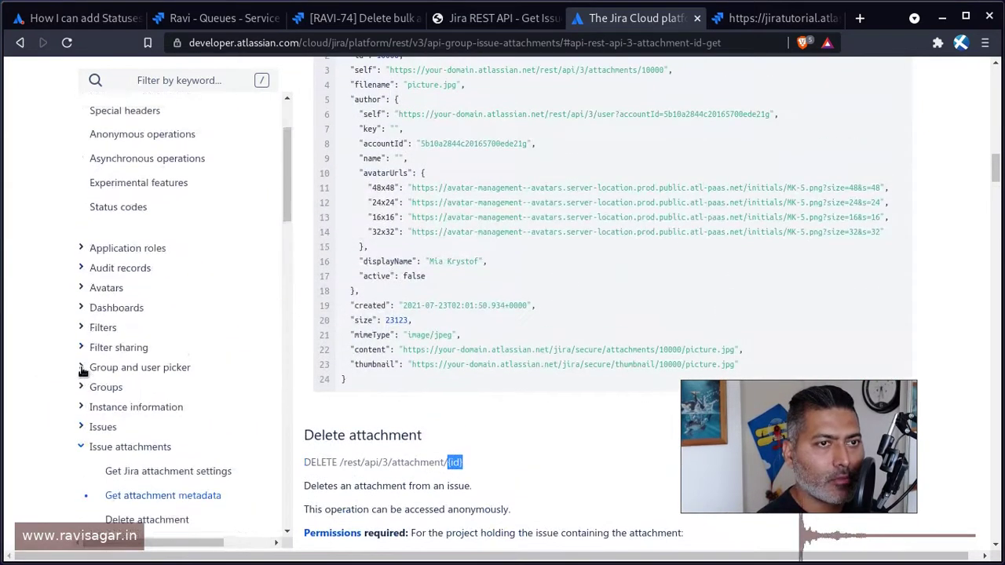
pyautogui.scroll(2, 83, 371)
pyautogui.scroll(-15, 135, 375)
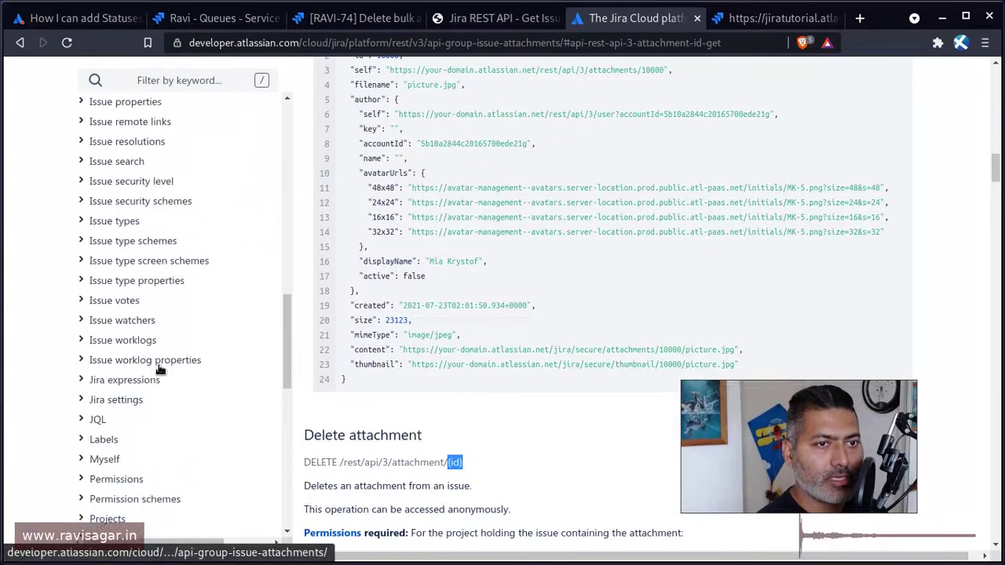
pyautogui.scroll(-11, 159, 369)
pyautogui.scroll(-4, 515, 373)
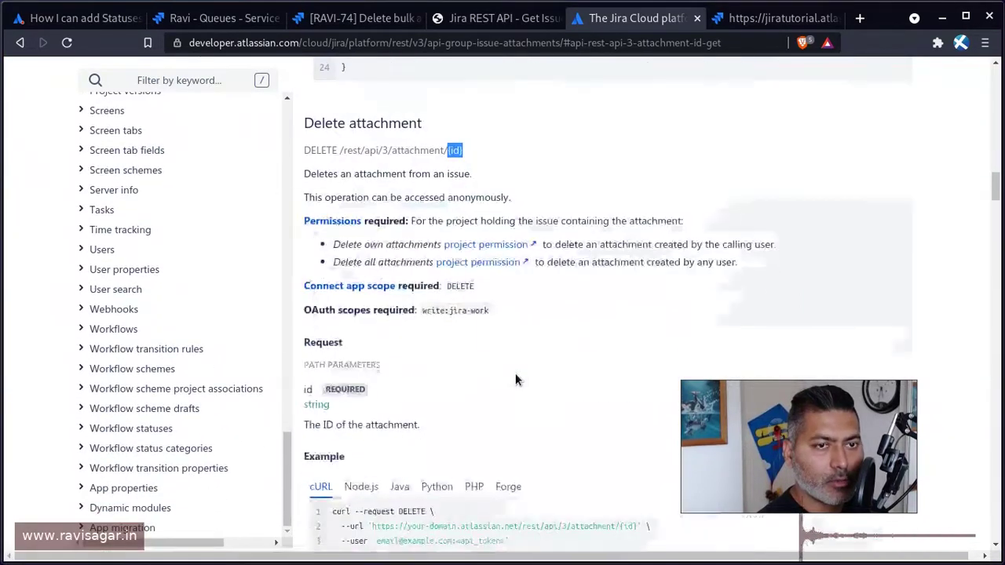
pyautogui.scroll(-7, 515, 373)
pyautogui.scroll(1, 515, 373)
pyautogui.scroll(-4, 515, 373)
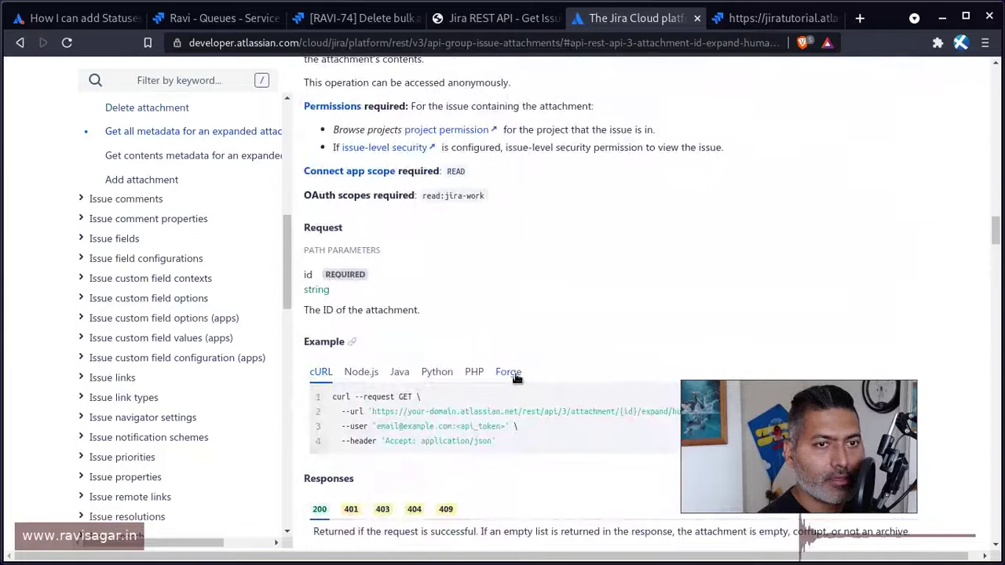
pyautogui.scroll(-4, 516, 378)
pyautogui.scroll(7, 516, 378)
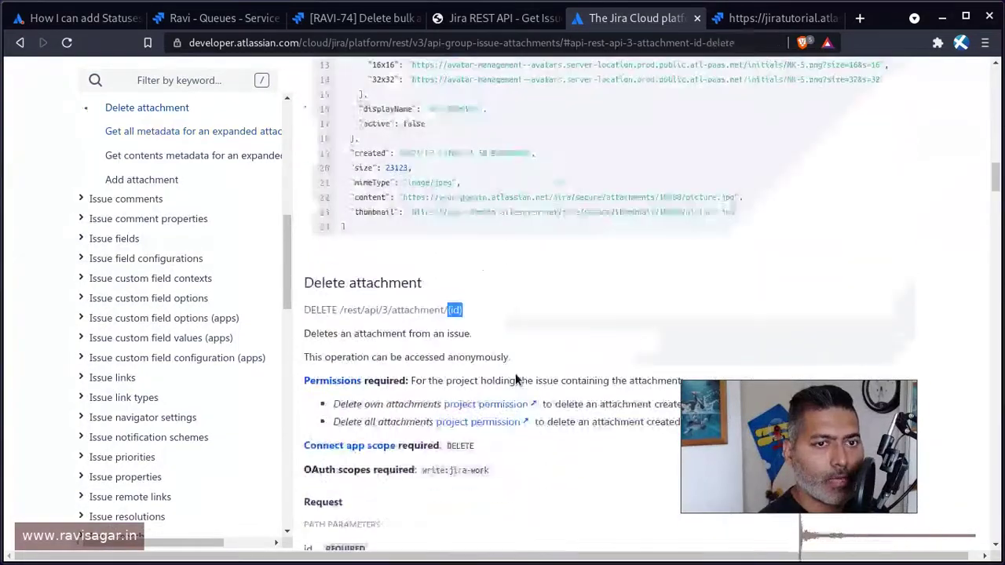
pyautogui.scroll(15, 515, 377)
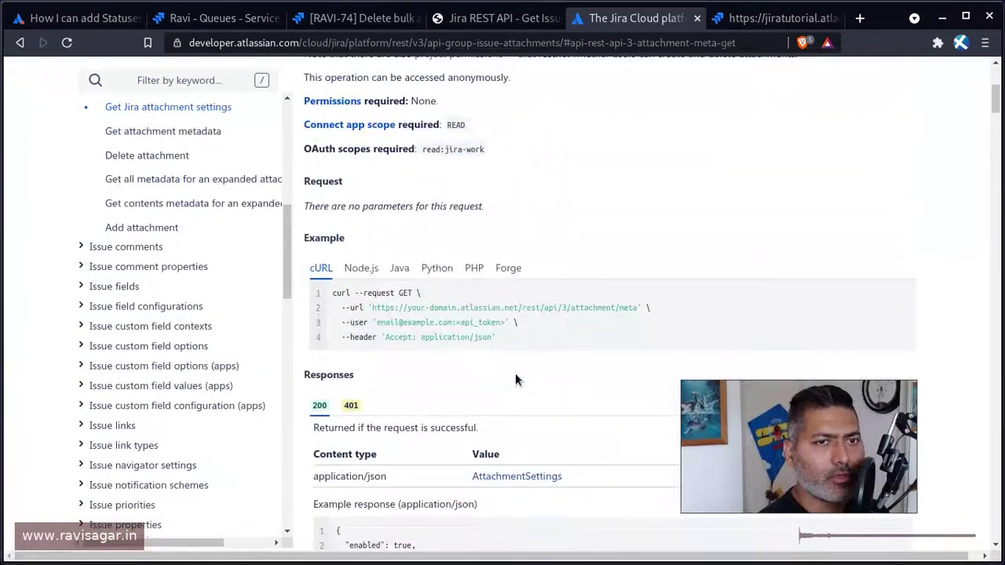
pyautogui.scroll(4, 515, 380)
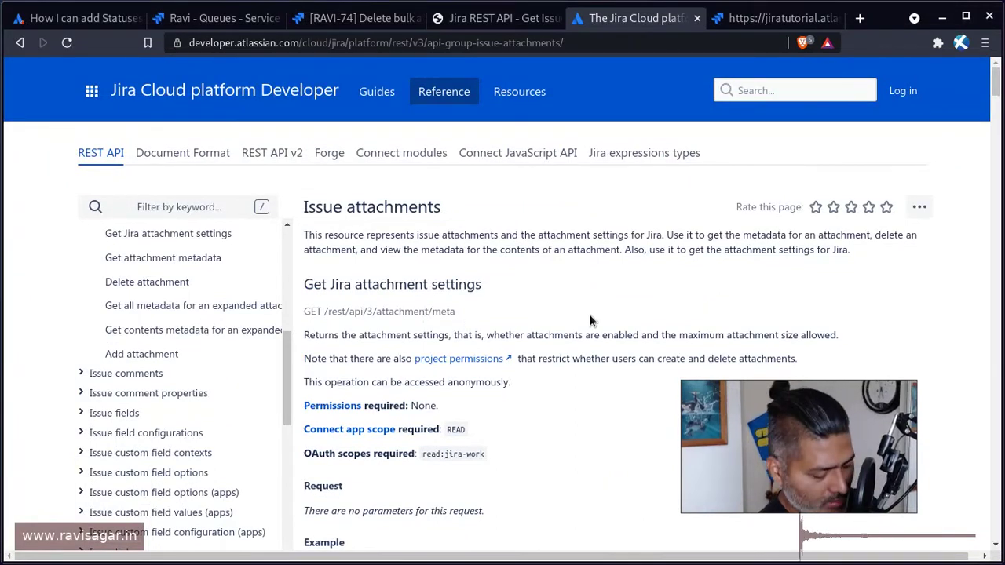
# - Search the docs for 'attachment', then find SD-26's empty attachment field in its JSON
pyautogui.hotkey('ctrl', 'f')
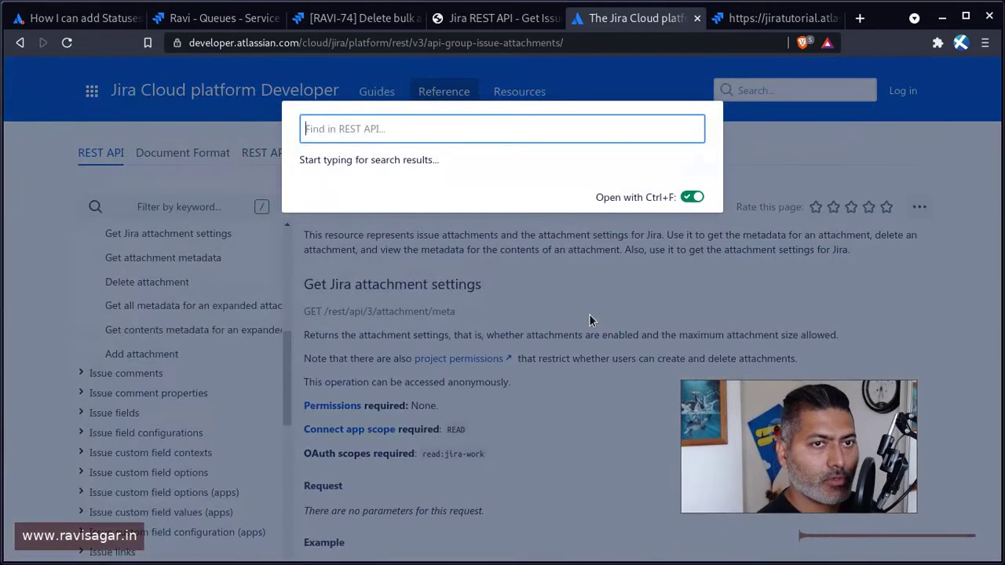
pyautogui.write('at')
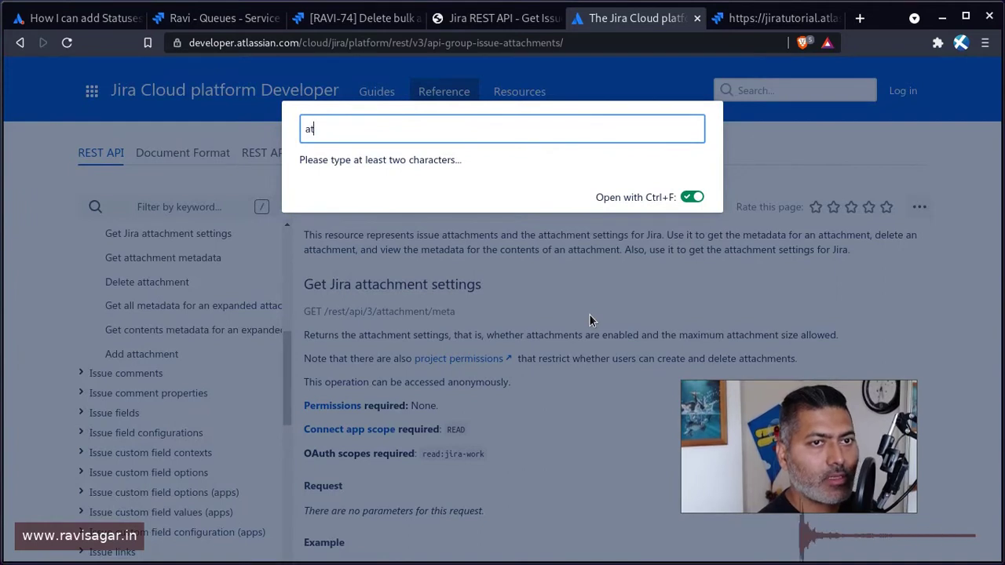
pyautogui.write('tachment')
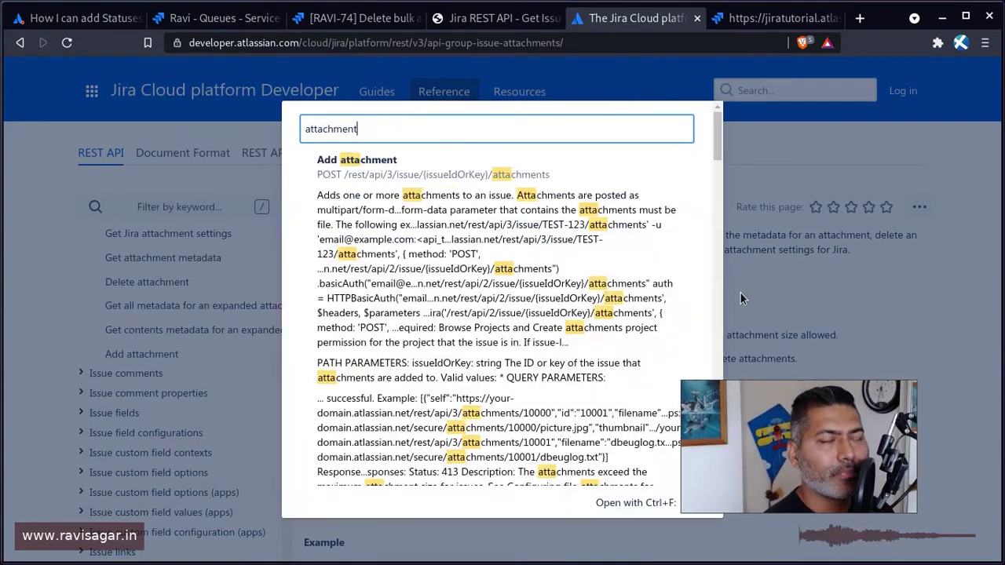
pyautogui.click(785, 14)
pyautogui.hotkey('ctrl', 'f')
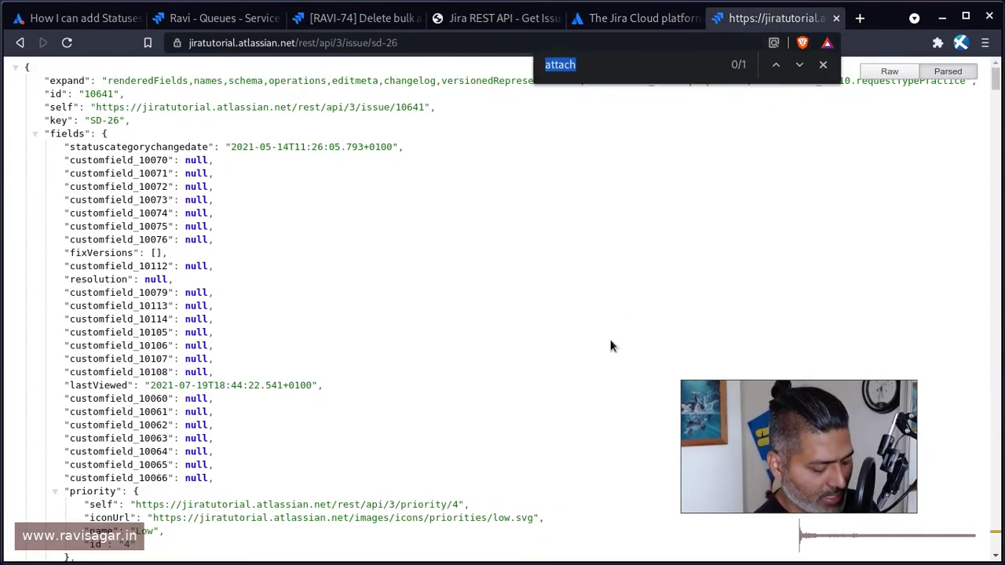
pyautogui.write('attachm')
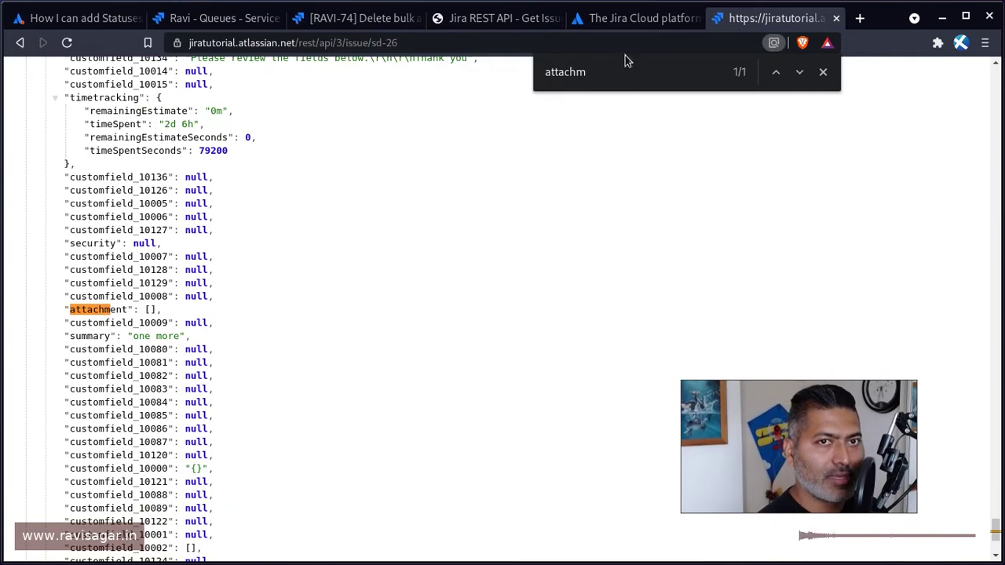
pyautogui.hotkey('ctrl', 't')
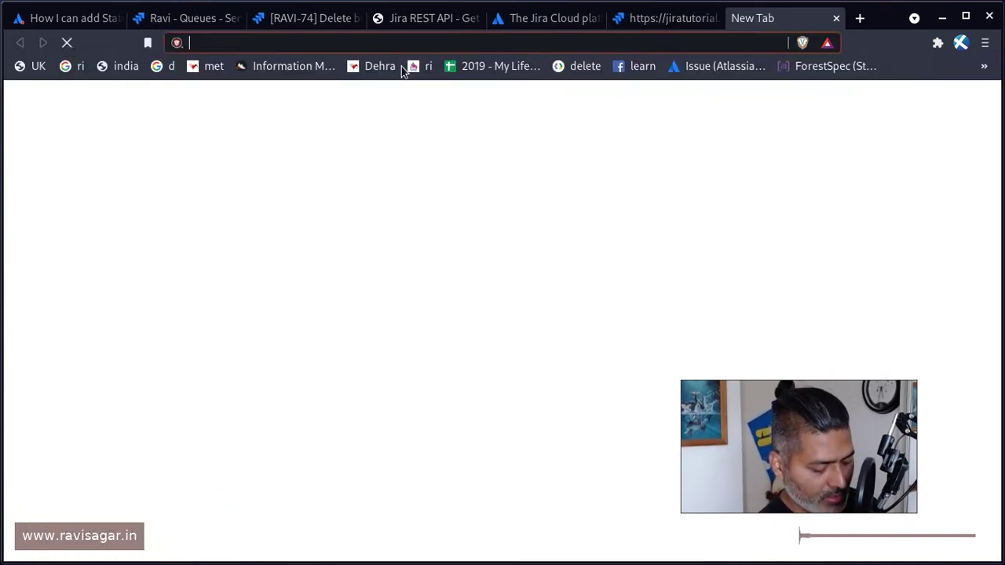
# - Go to jiratutorial.atlassian.net and open the full issue search showing all 319 issues, newest first
pyautogui.write('jira')
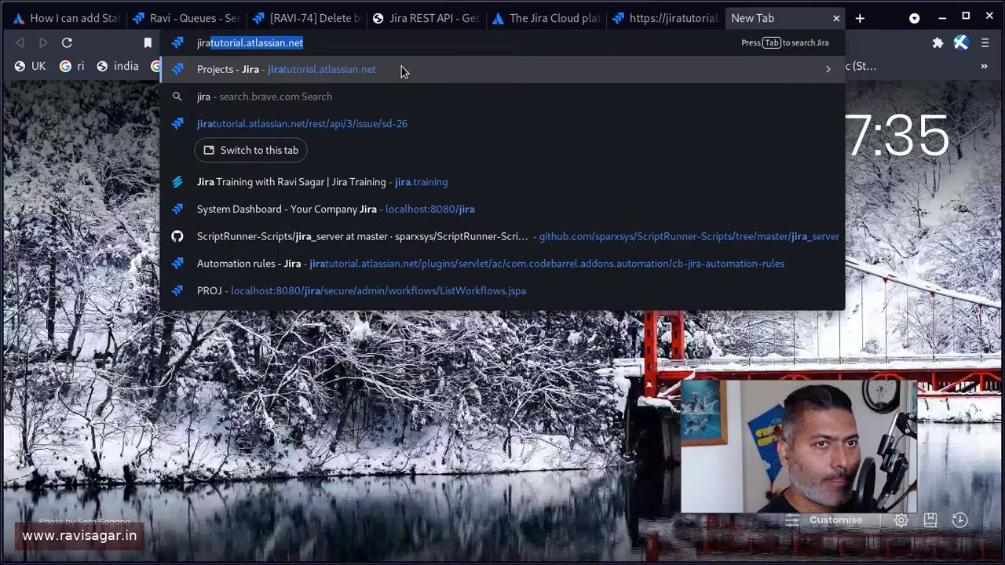
pyautogui.click(401, 69)
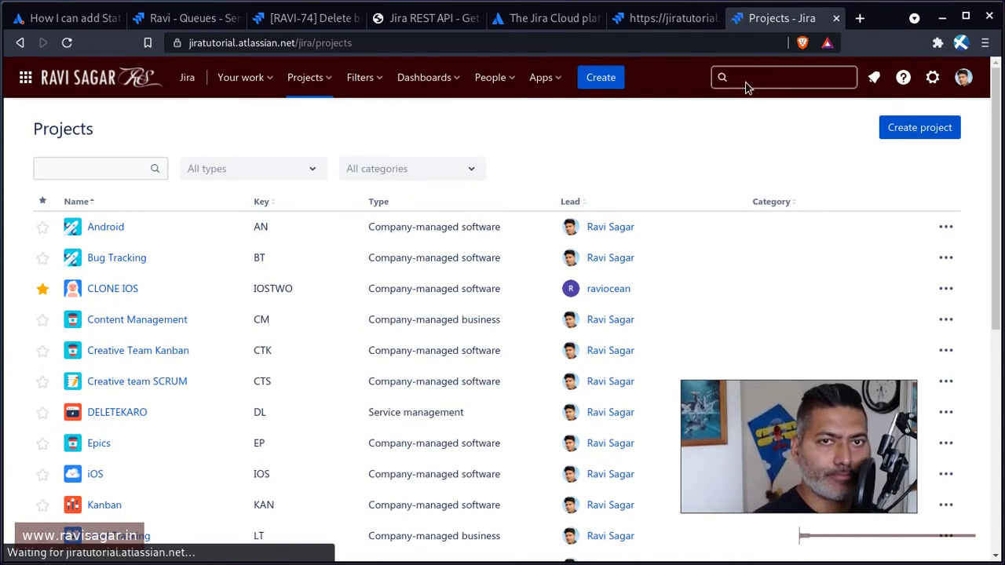
pyautogui.click(754, 79)
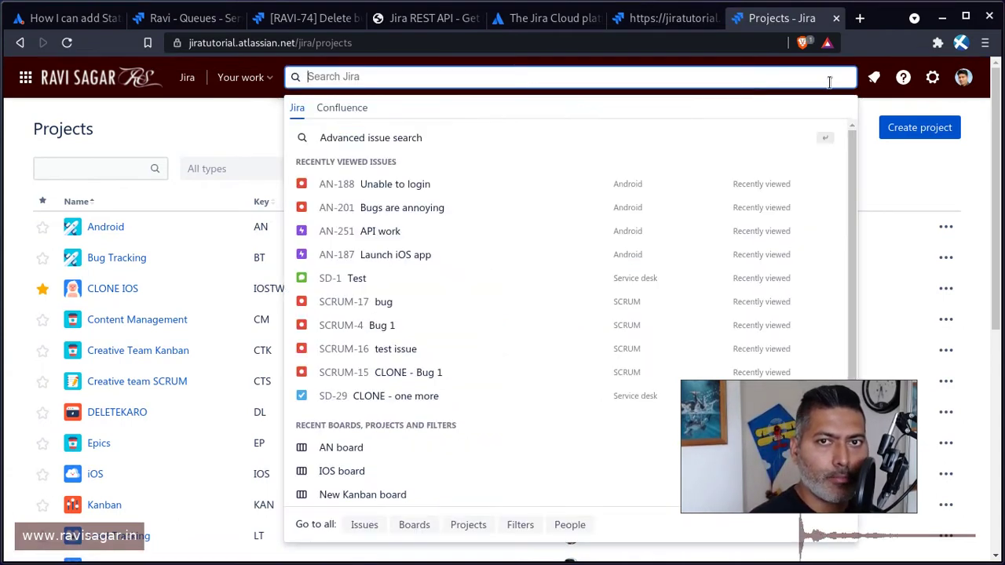
pyautogui.click(362, 526)
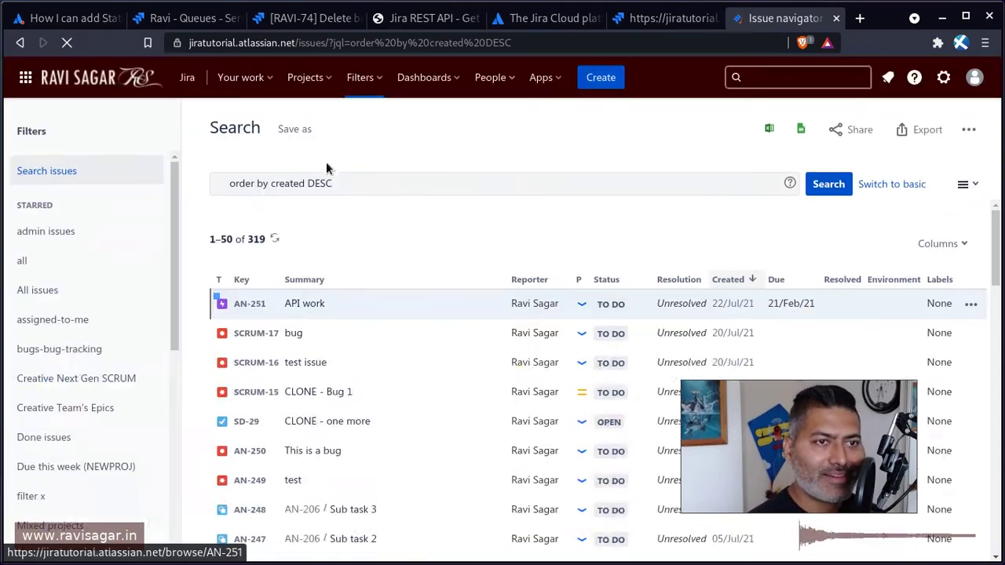
# - Look among the basic search's More criteria for an 'att' attachments filter
pyautogui.click(888, 184)
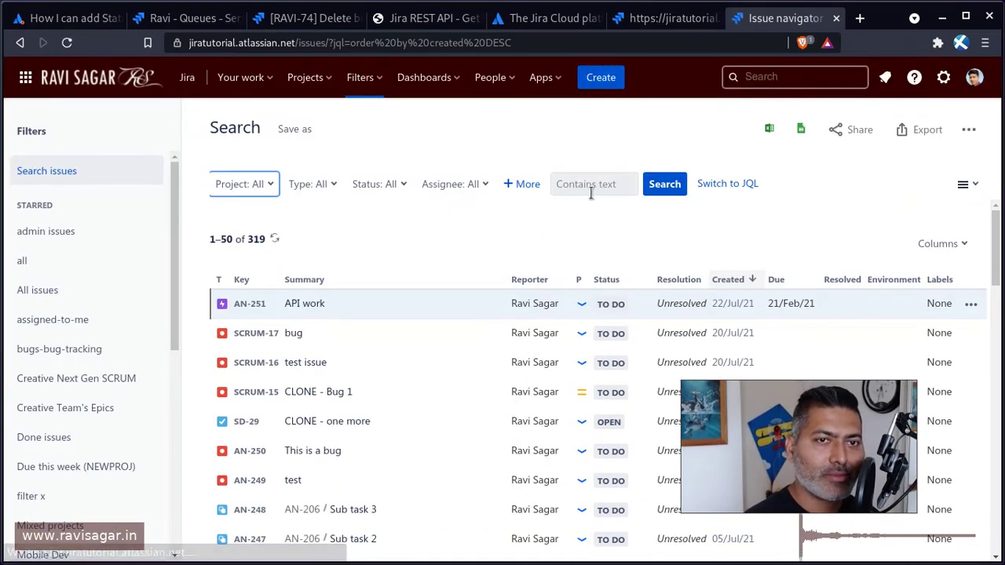
pyautogui.click(503, 185)
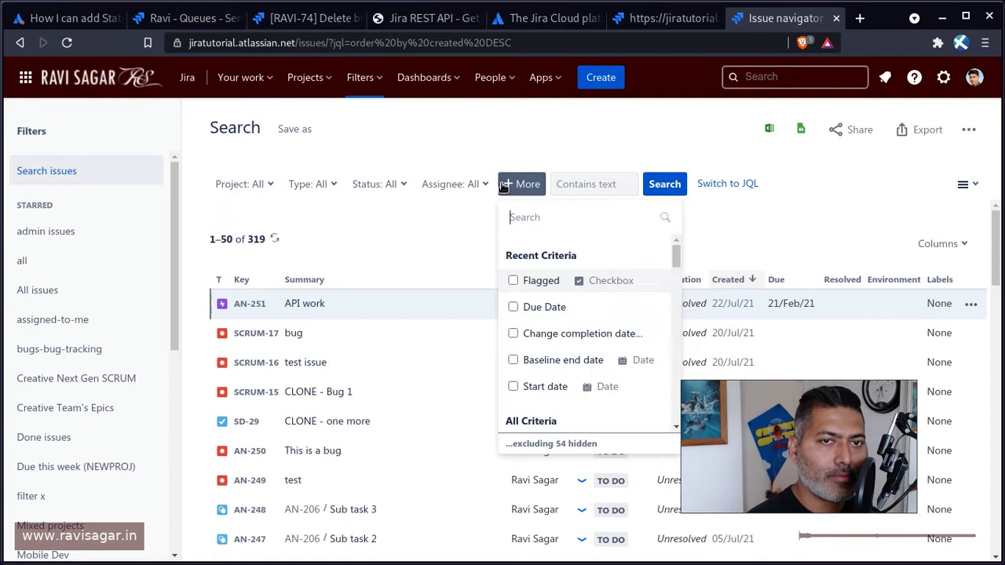
pyautogui.write('att')
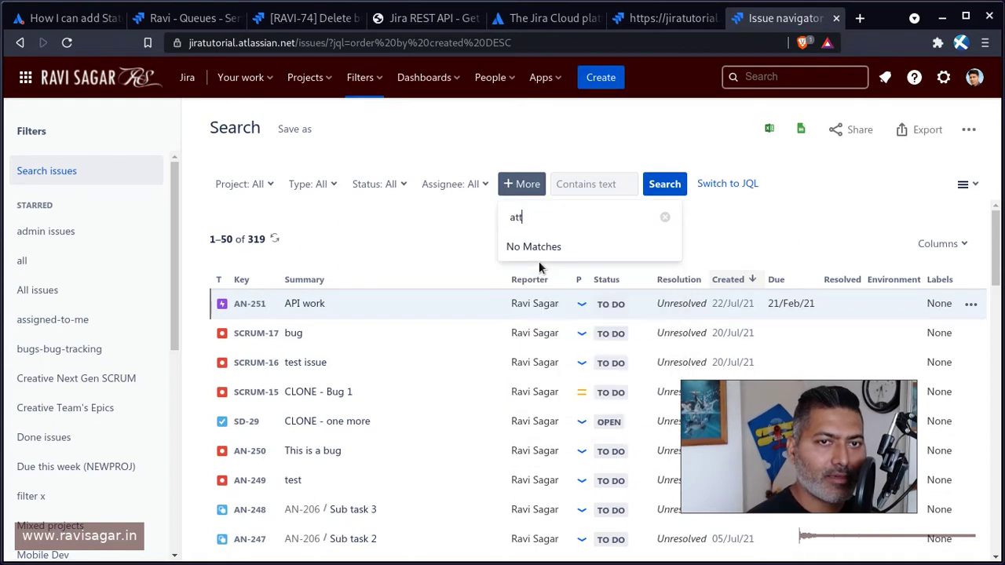
# - Run the JQL query 'attachments is not EMPTY', narrowing the results to 16 issues
pyautogui.click(729, 184)
pyautogui.moveTo(523, 186); pyautogui.dragTo(203, 191)
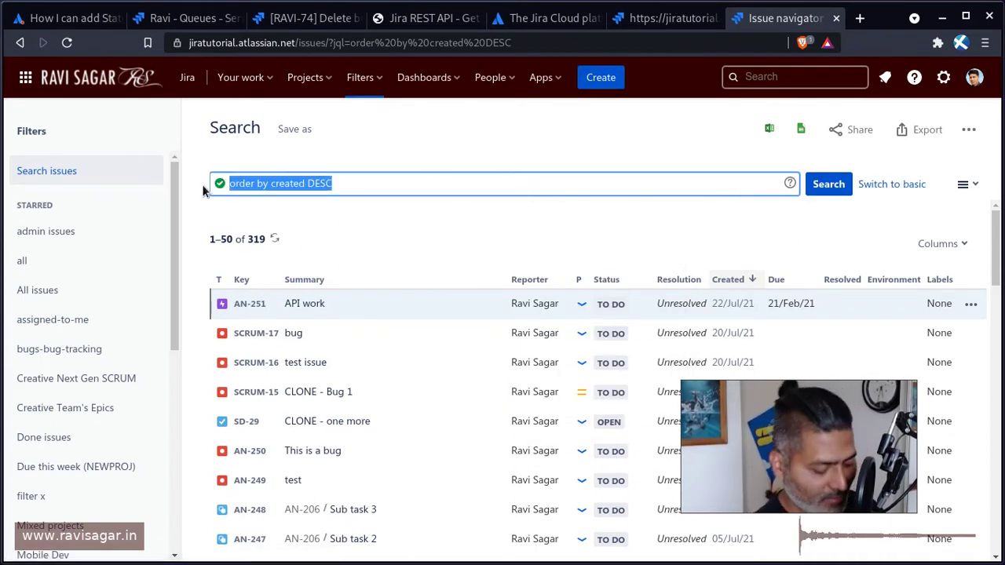
pyautogui.write('attachments')
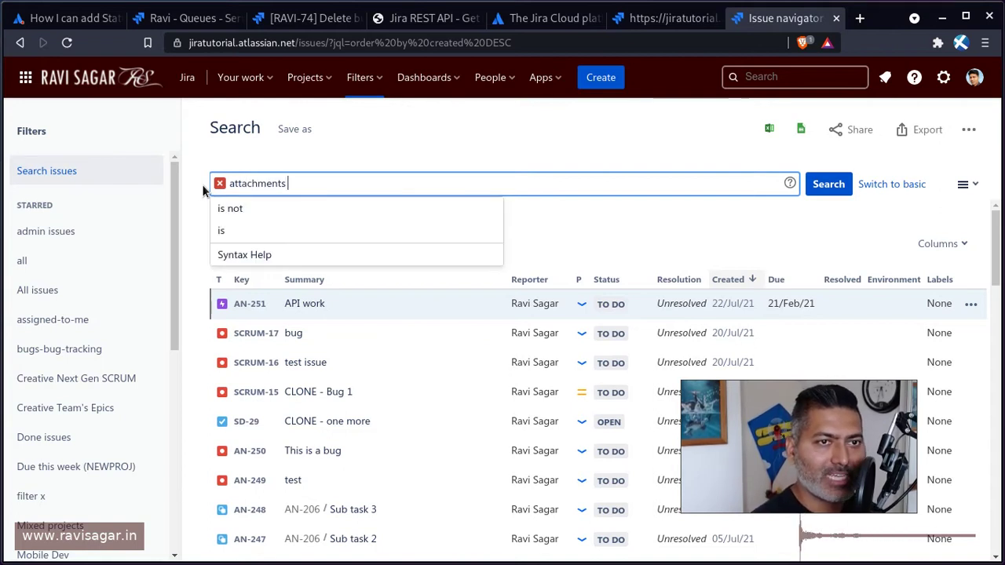
pyautogui.press('Down')
pyautogui.press('Down')
pyautogui.press('Up')
pyautogui.press('Return')
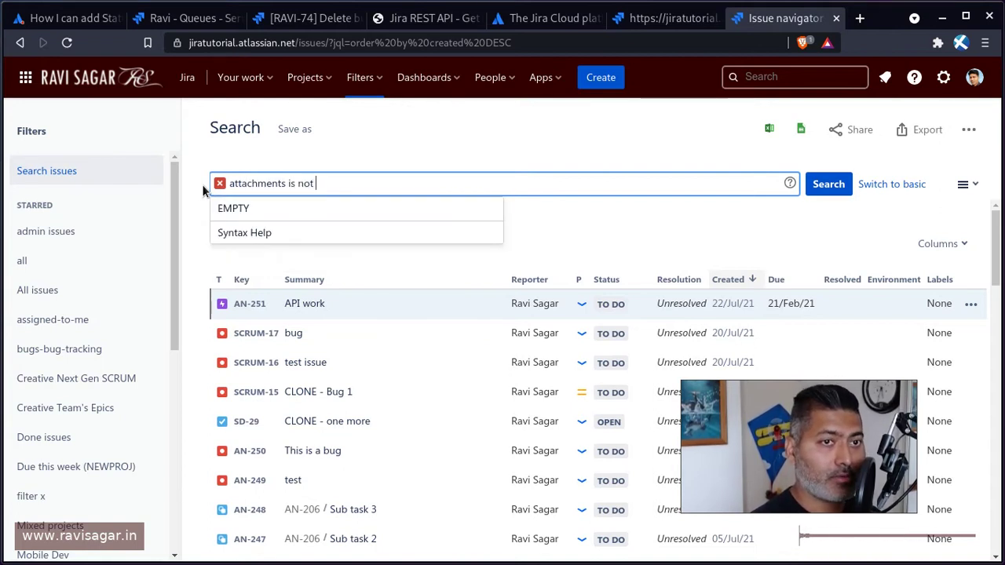
pyautogui.press('Down')
pyautogui.press('Return')
pyautogui.press('Return')
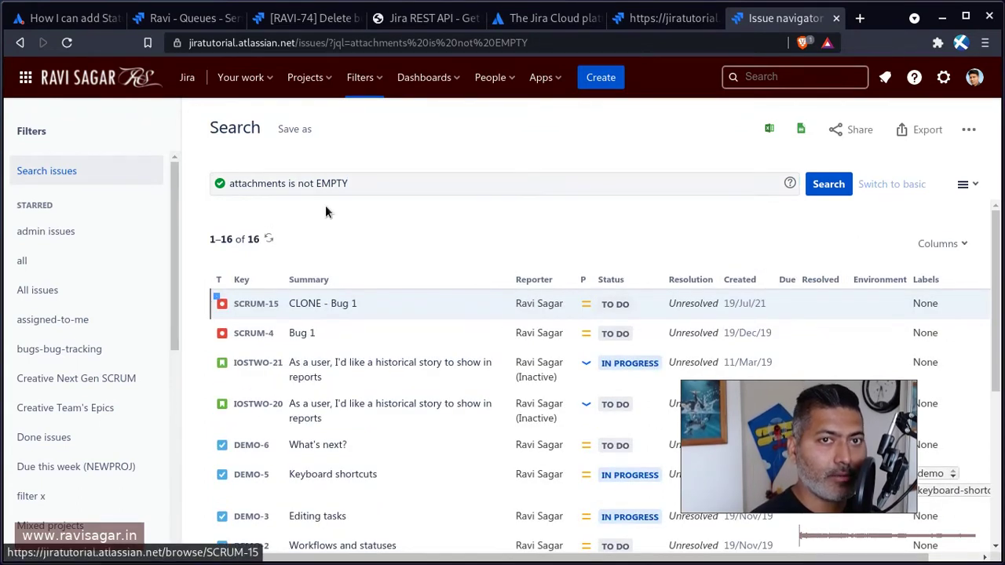
pyautogui.click(667, 18)
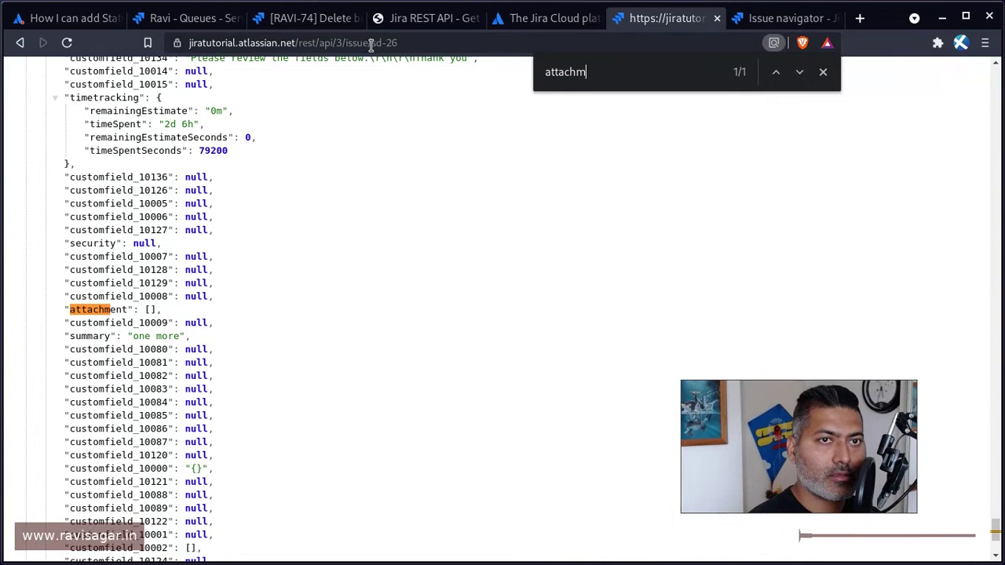
# - Change the REST URL to /rest/api/3/issue/SCRUM-15 and load its JSON
pyautogui.moveTo(371, 45); pyautogui.dragTo(472, 36)
pyautogui.write('SCRUM')
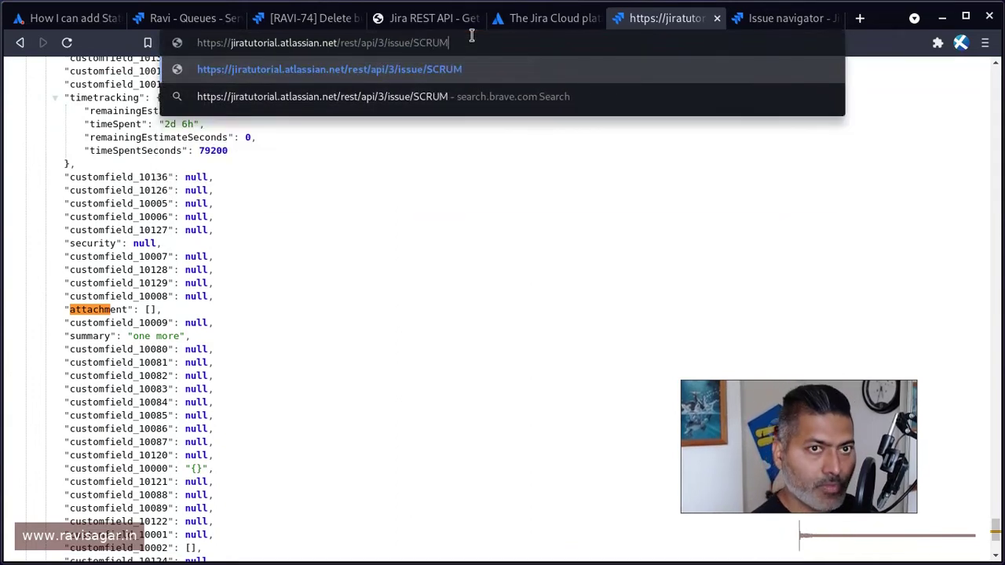
pyautogui.write('-15')
pyautogui.press('Return')
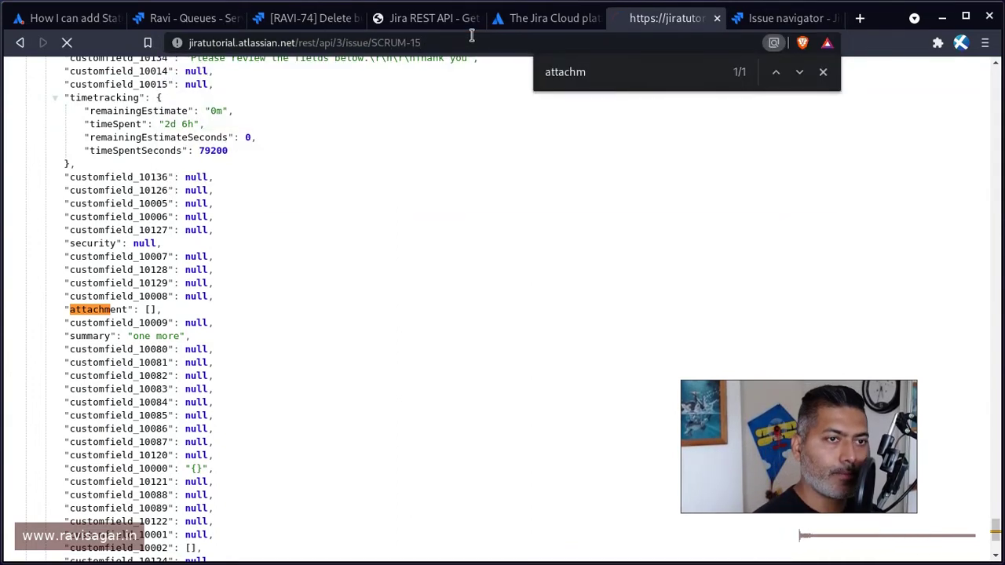
# - Find the 'attach' entries and open attachment 10056's self URL in a new tab
pyautogui.hotkey('ctrl', 'f')
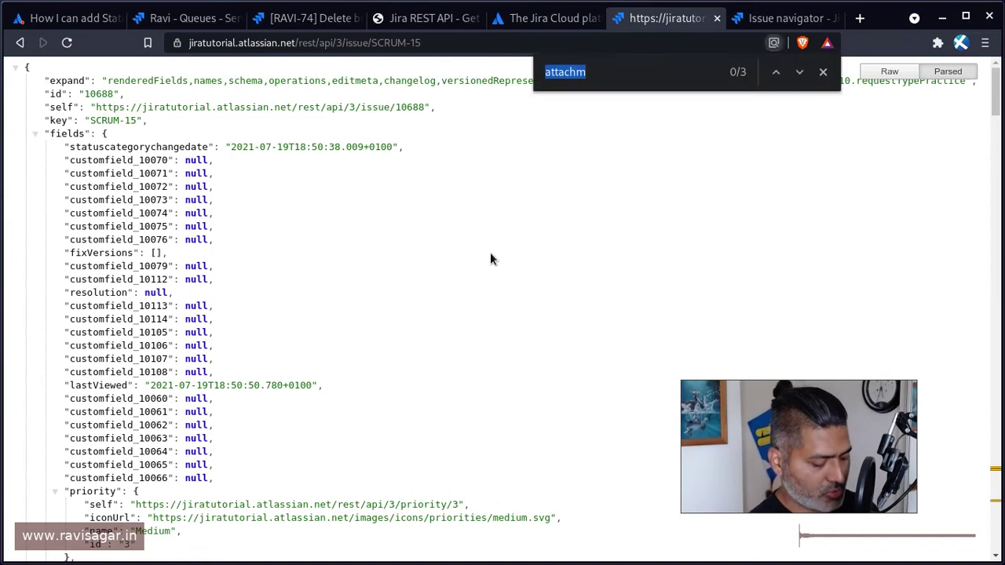
pyautogui.write('attach')
pyautogui.scroll(-1, 490, 260)
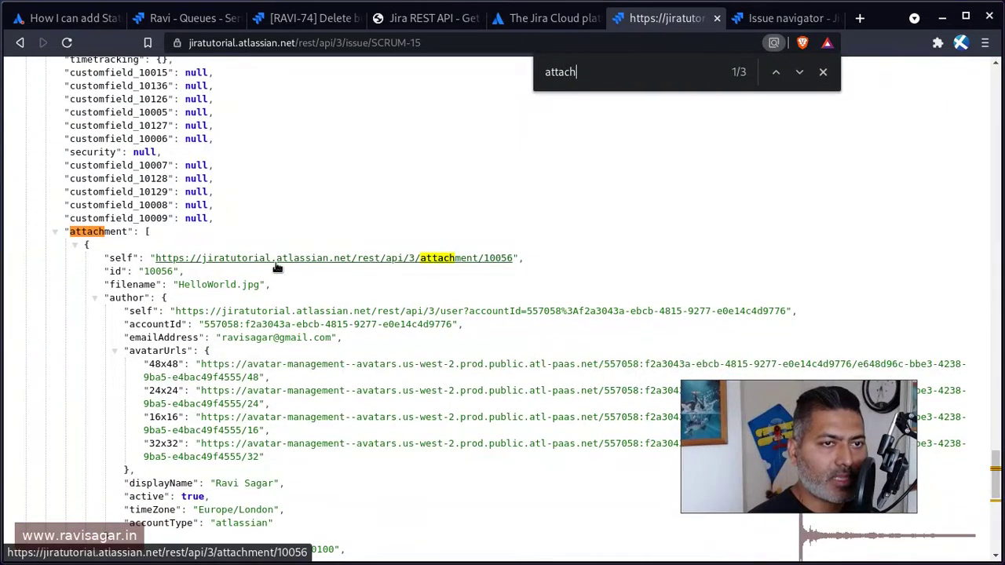
pyautogui.scroll(-1, 117, 253)
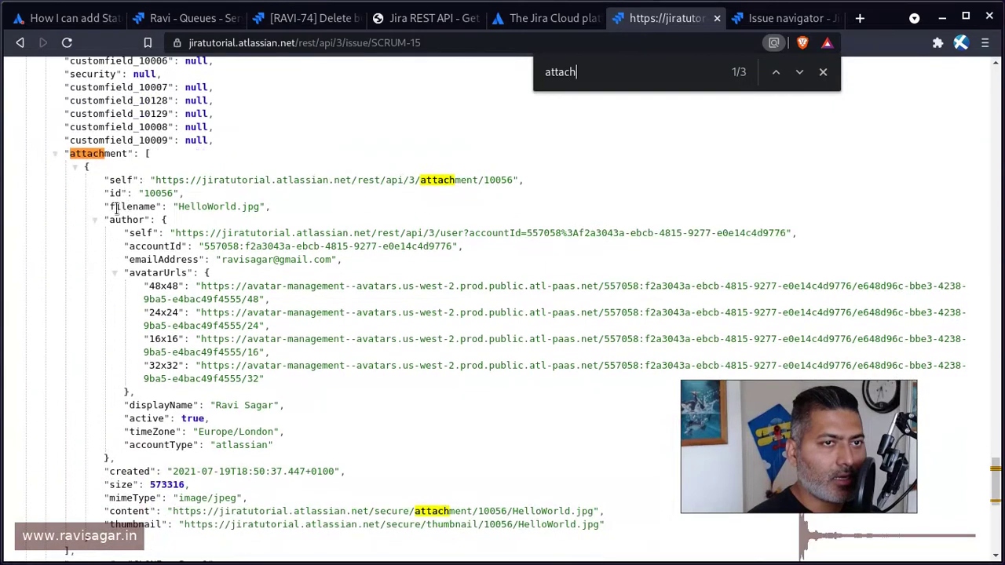
pyautogui.middleClick(493, 180)
# - Select the HelloWorld.jpg attachment 10056 JSON details, then close that tab
pyautogui.hotkey('ctrl', 'Tab')
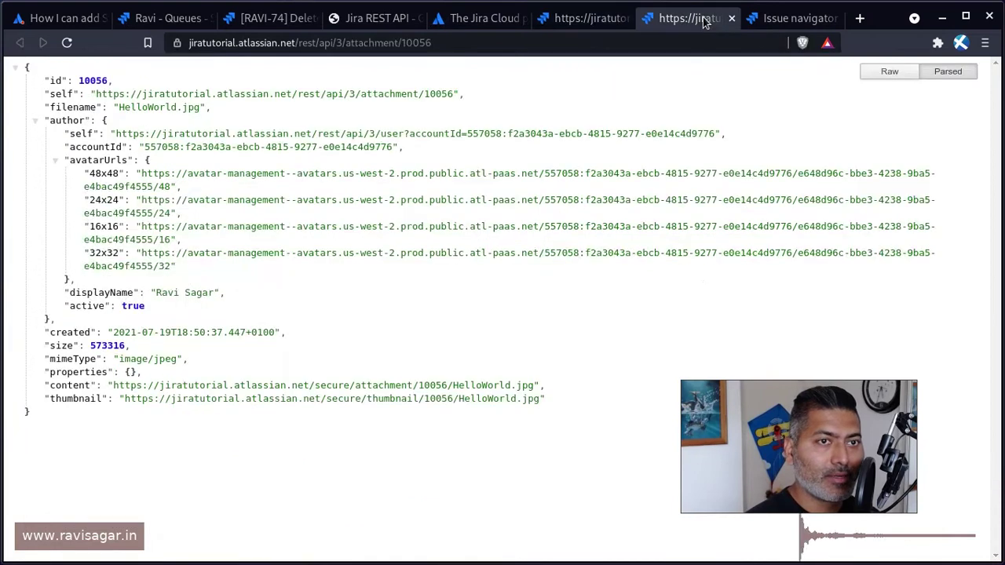
pyautogui.moveTo(150, 466); pyautogui.dragTo(28, 125)
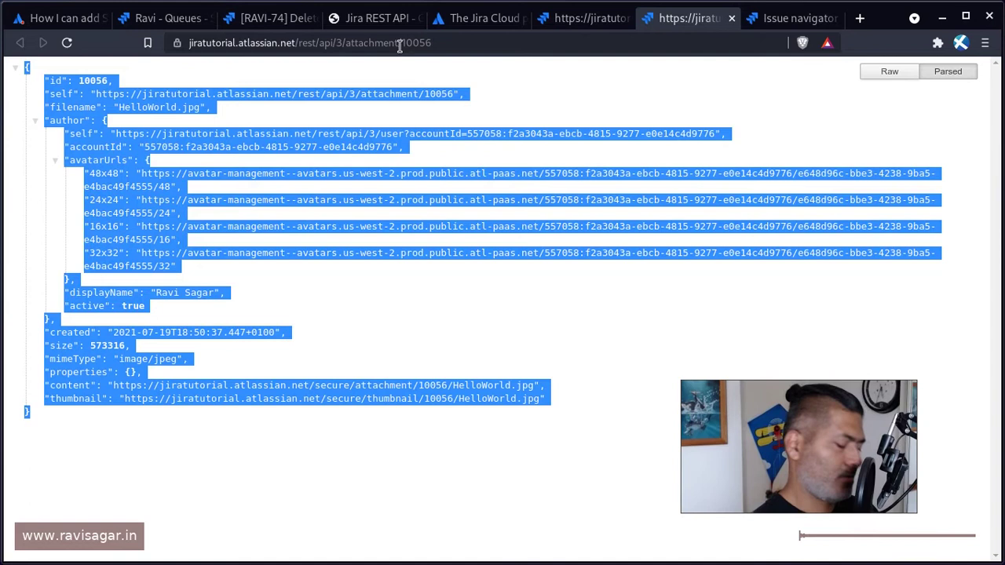
pyautogui.hotkey('ctrl', 'w')
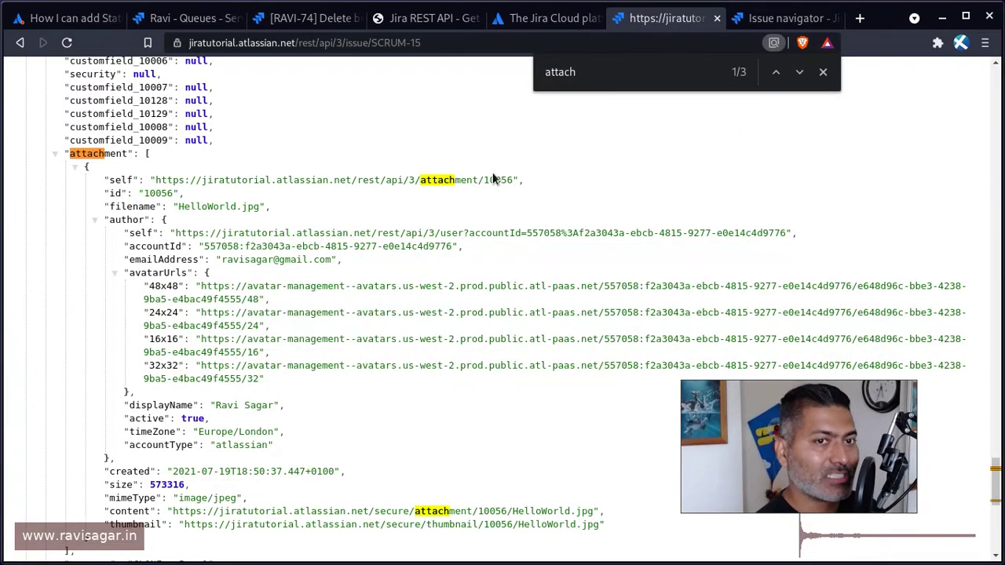
# - Back in the Jira Cloud platform docs, dismiss the search and scroll to Delete attachment
pyautogui.click(550, 17)
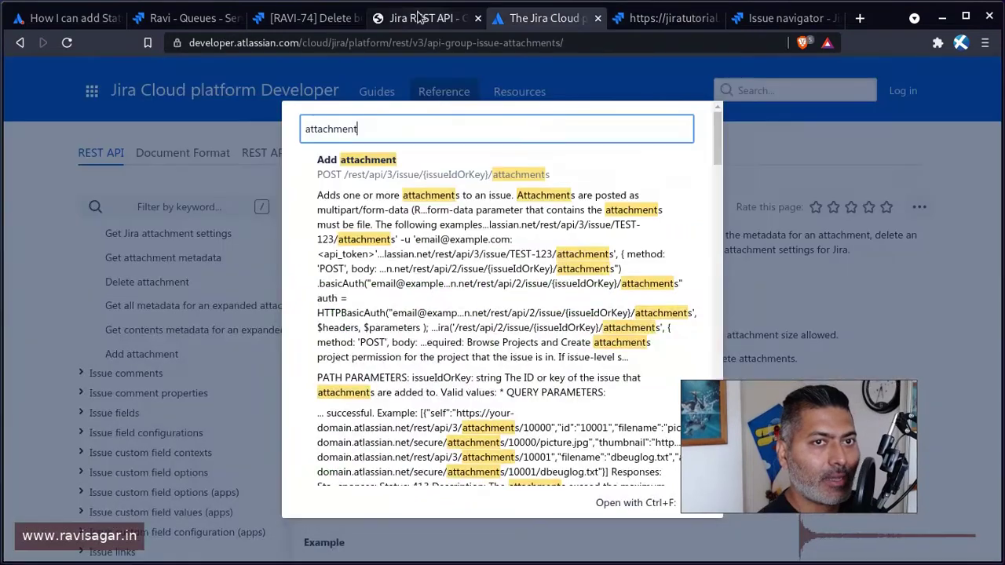
pyautogui.click(418, 17)
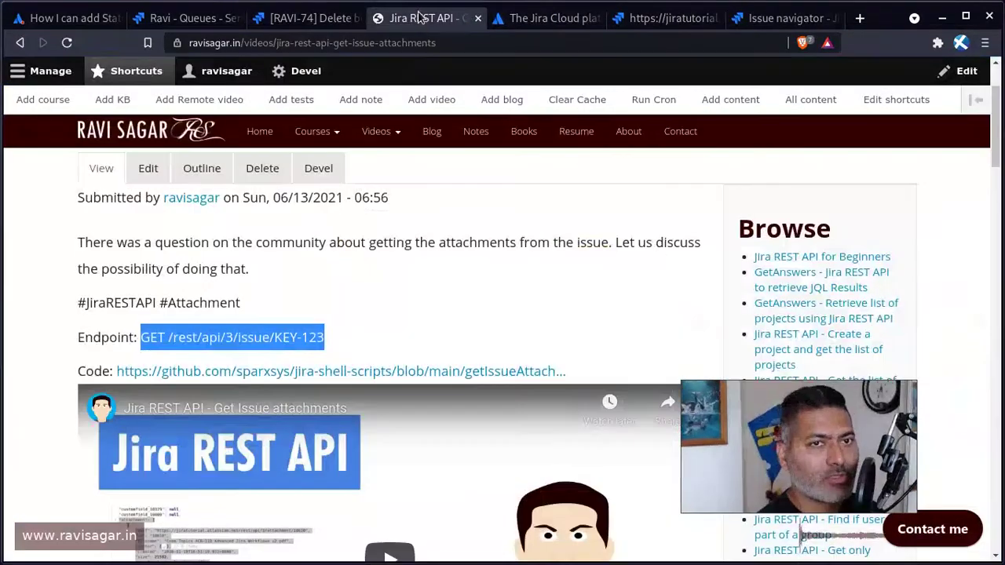
pyautogui.click(552, 18)
pyautogui.scroll(-5, 534, 259)
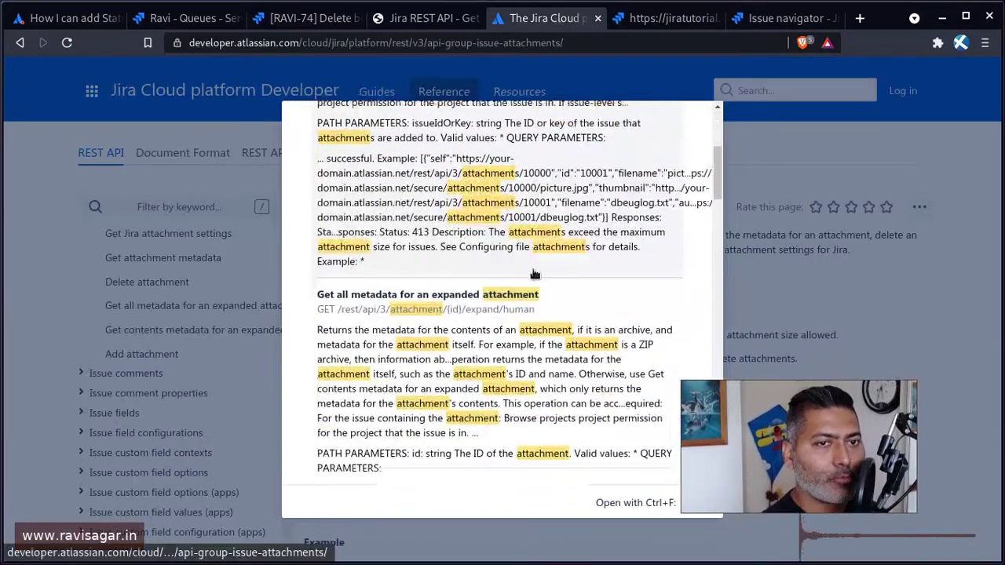
pyautogui.press('Escape')
pyautogui.scroll(-5, 614, 280)
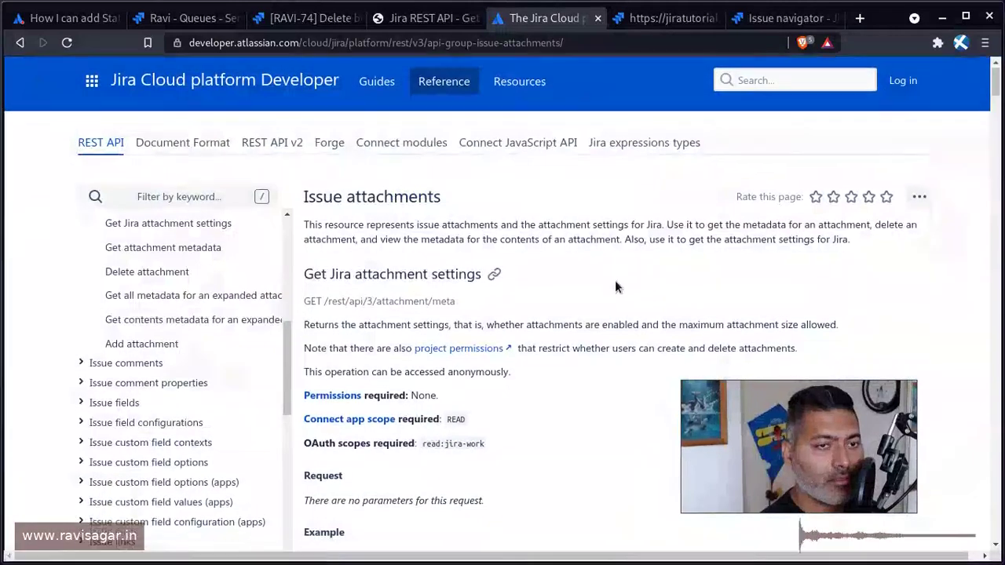
pyautogui.scroll(-10, 617, 287)
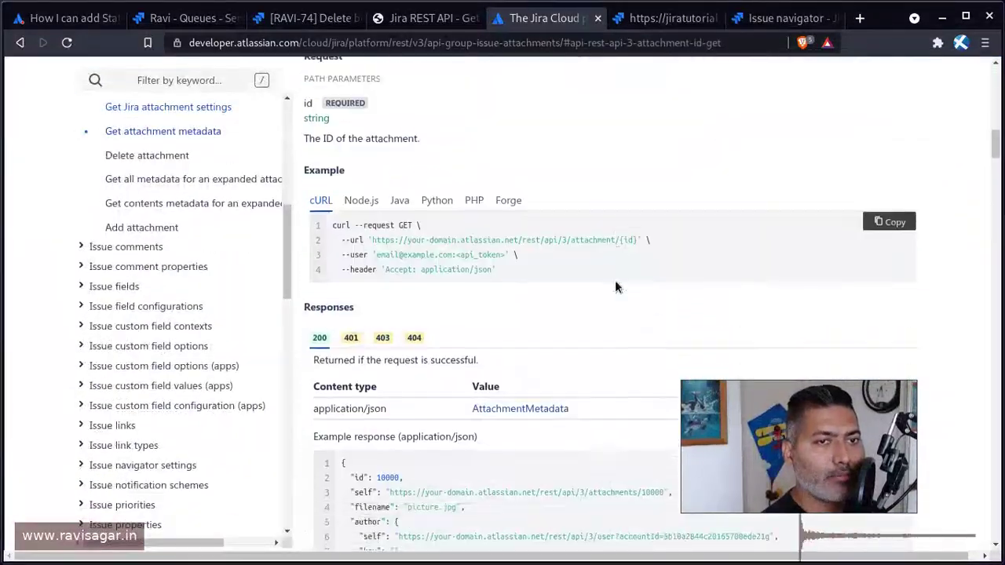
pyautogui.scroll(-5, 615, 287)
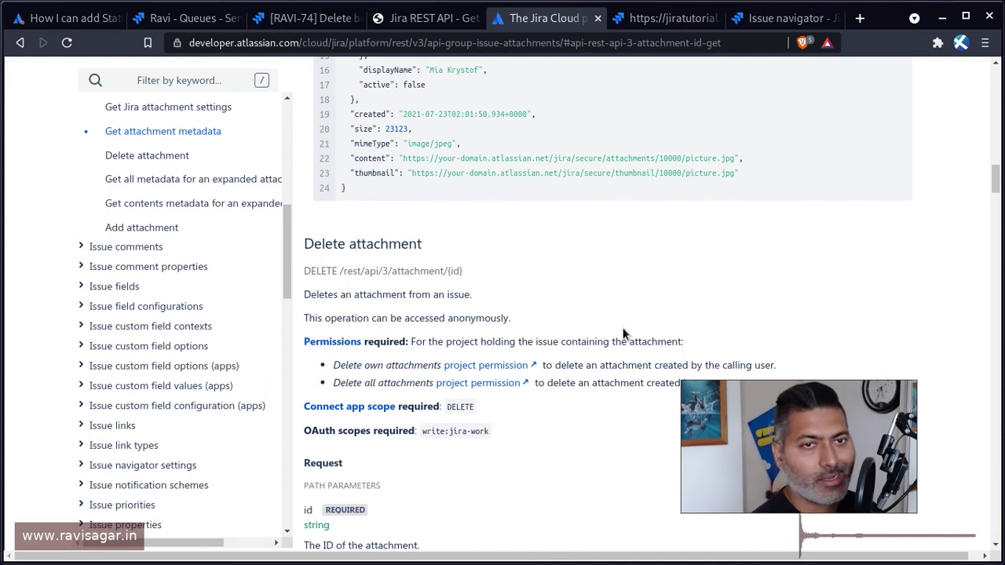
# - Select the DELETE /rest/api/3/attachment/{id} line in the Delete attachment section
pyautogui.scroll(1, 620, 329)
pyautogui.tripleClick(380, 348)
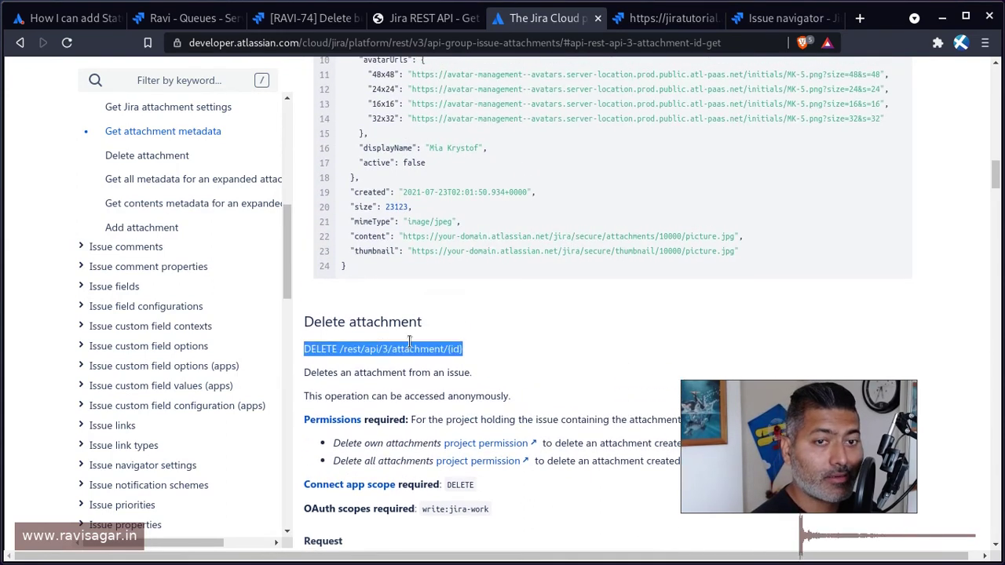
pyautogui.scroll(-6, 644, 298)
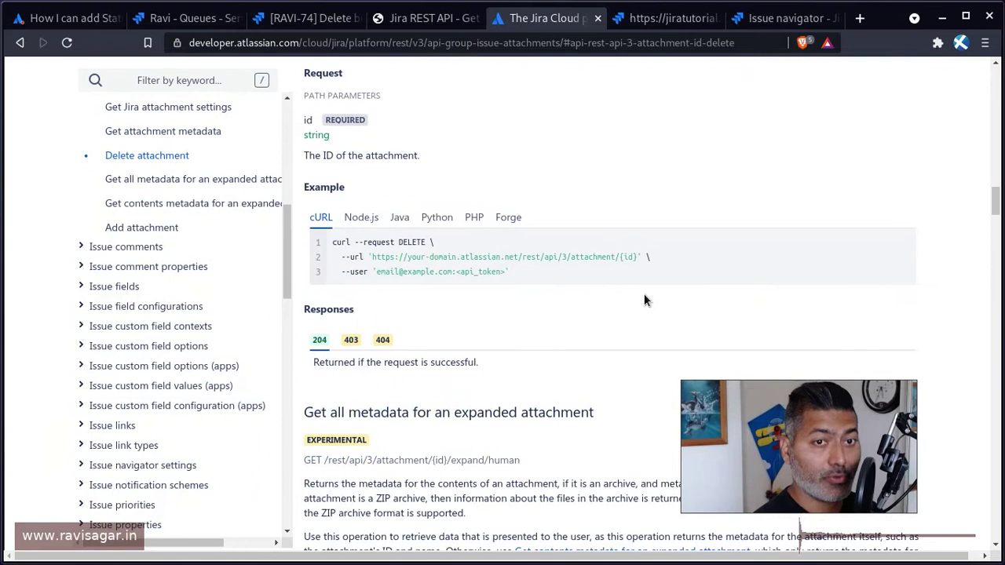
pyautogui.scroll(5, 644, 293)
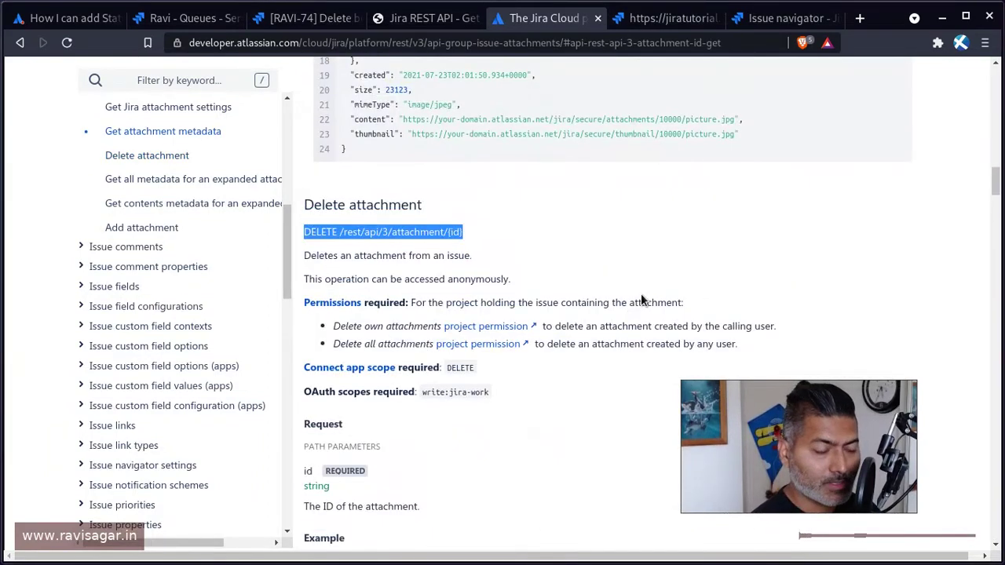
pyautogui.hotkey('alt', 'Tab')
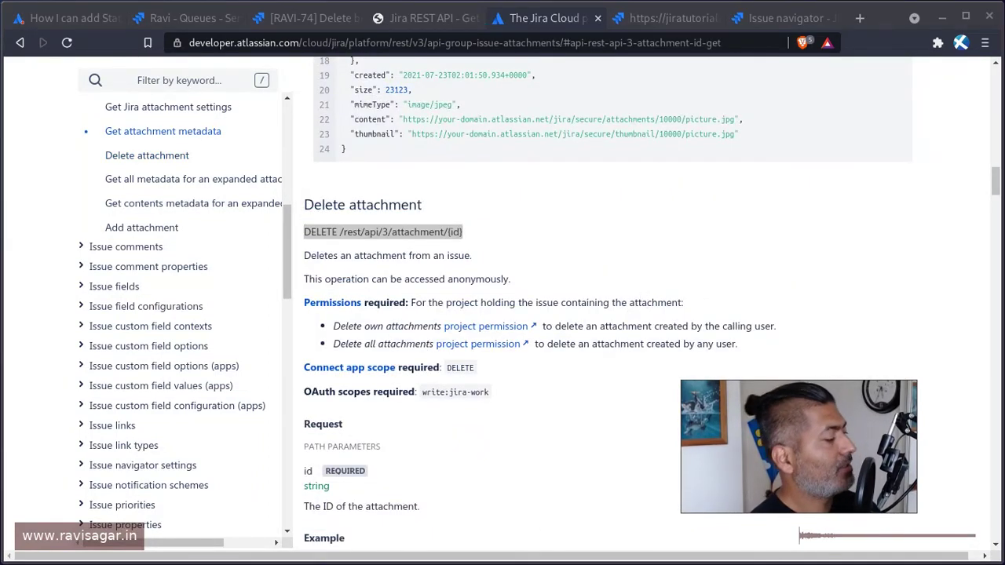